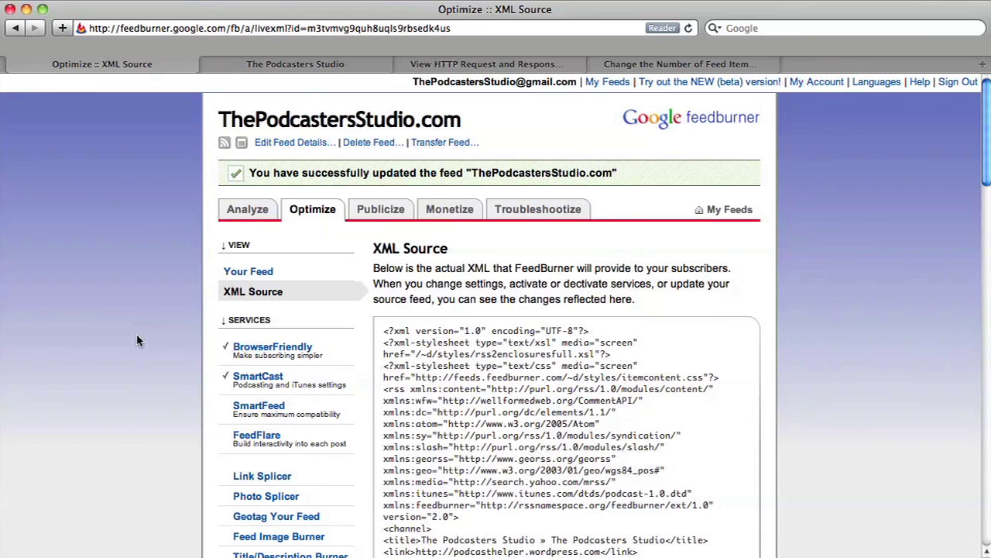
Switch from FeedBurner's XML source to The Podcasters Studio's podcast category page, topped by TPS Ep. 050
scroll(817, 385, "down", 5)
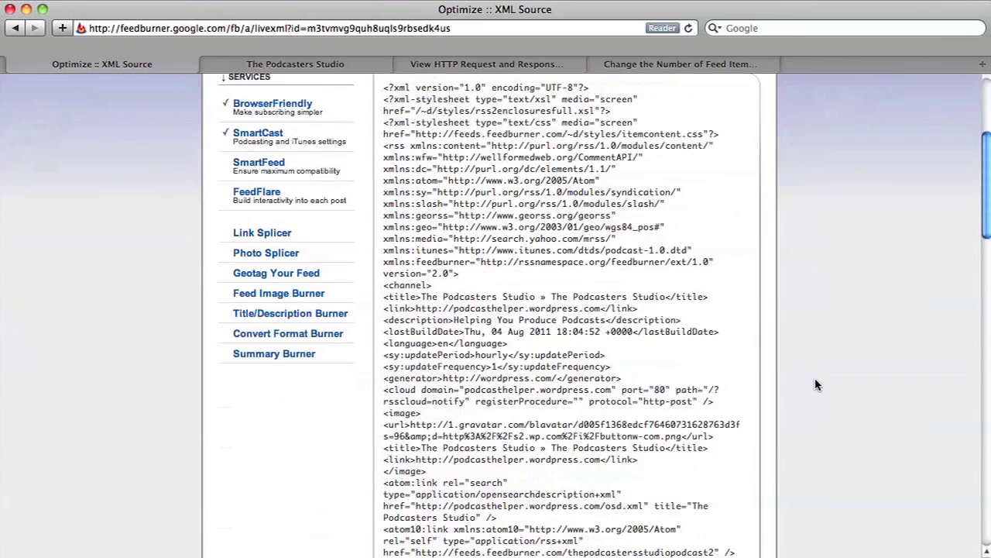
scroll(817, 385, "down", 20)
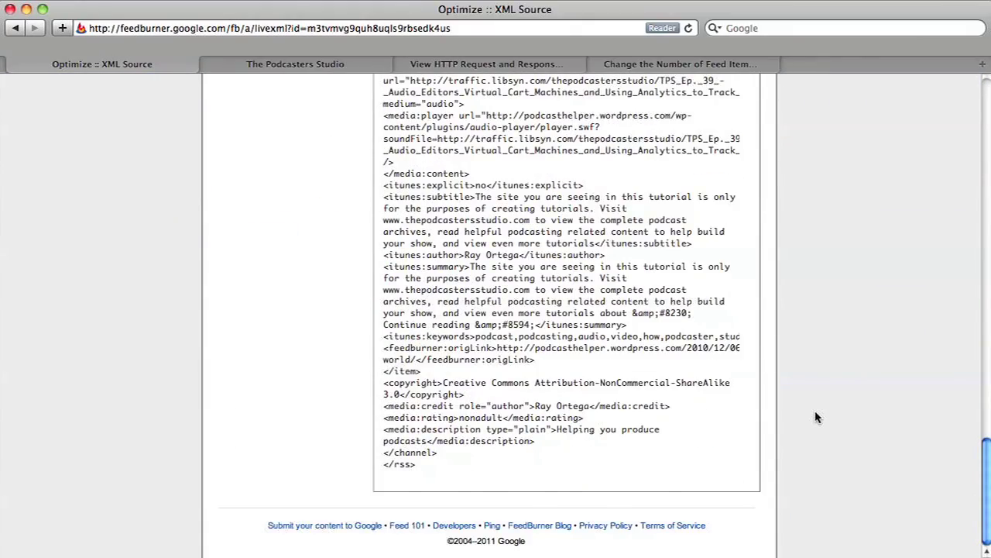
scroll(815, 418, "up", 20)
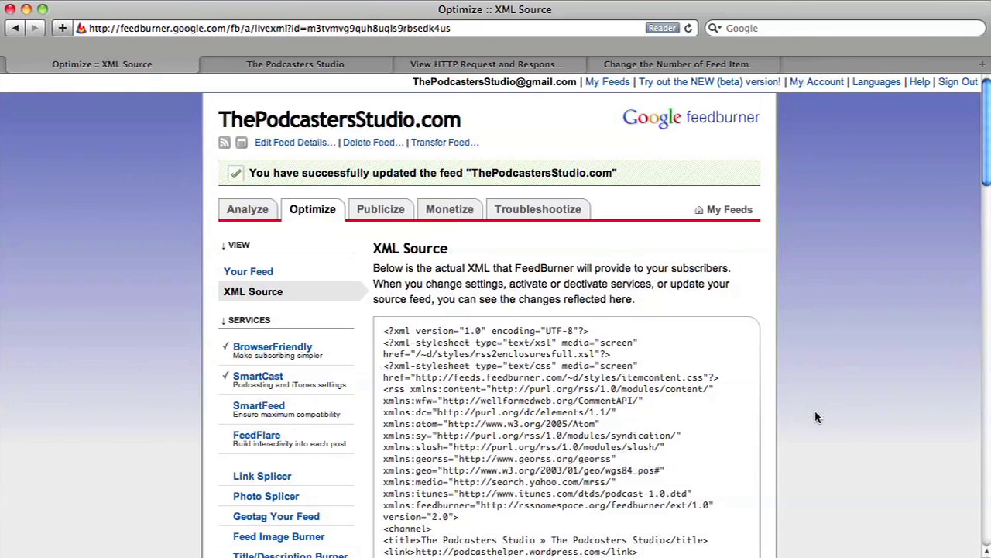
left_click(296, 68)
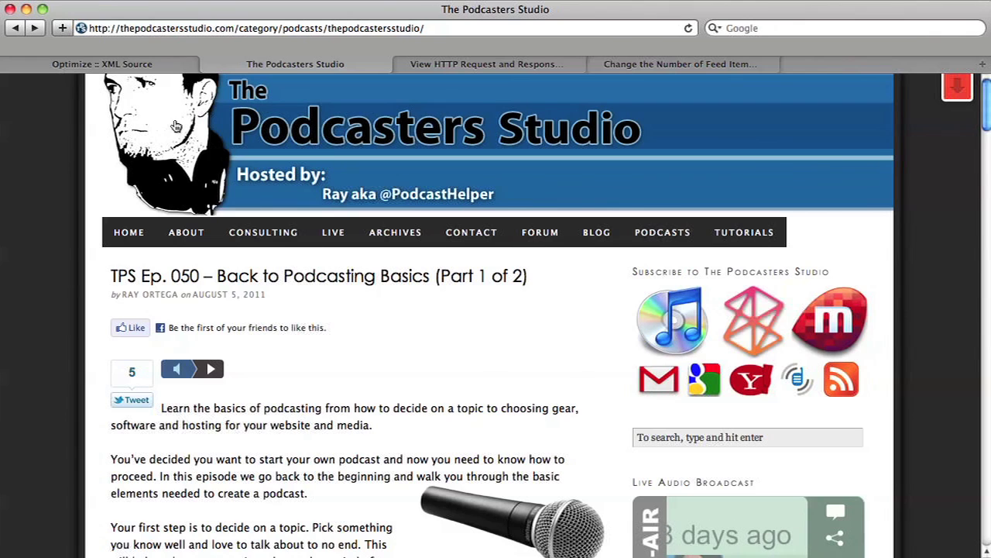
left_click(125, 67)
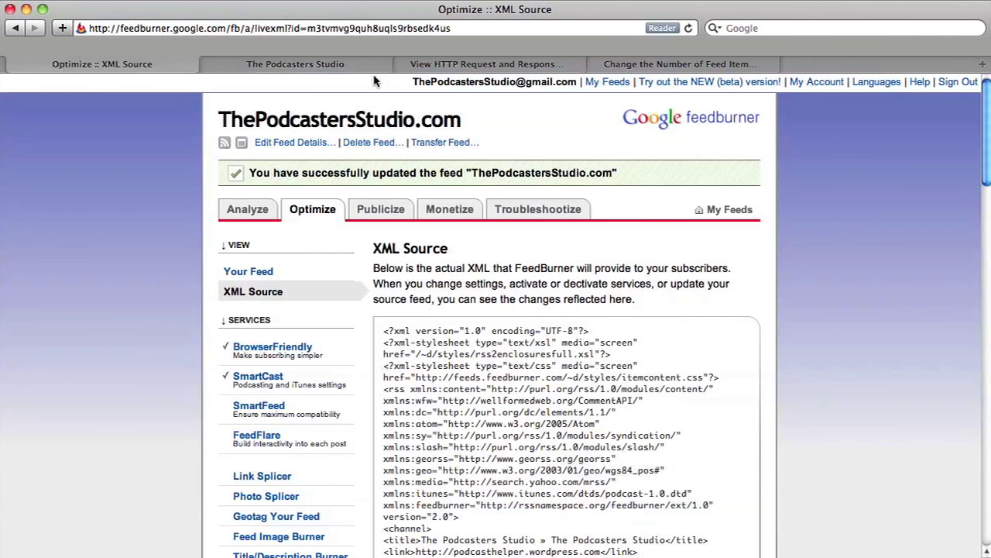
left_click(311, 66)
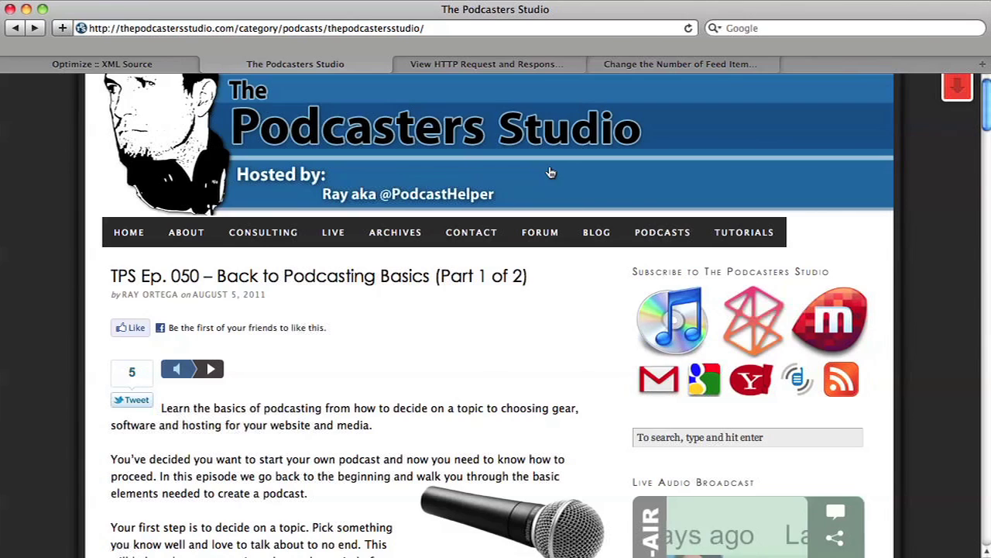
mouse_move(661, 226)
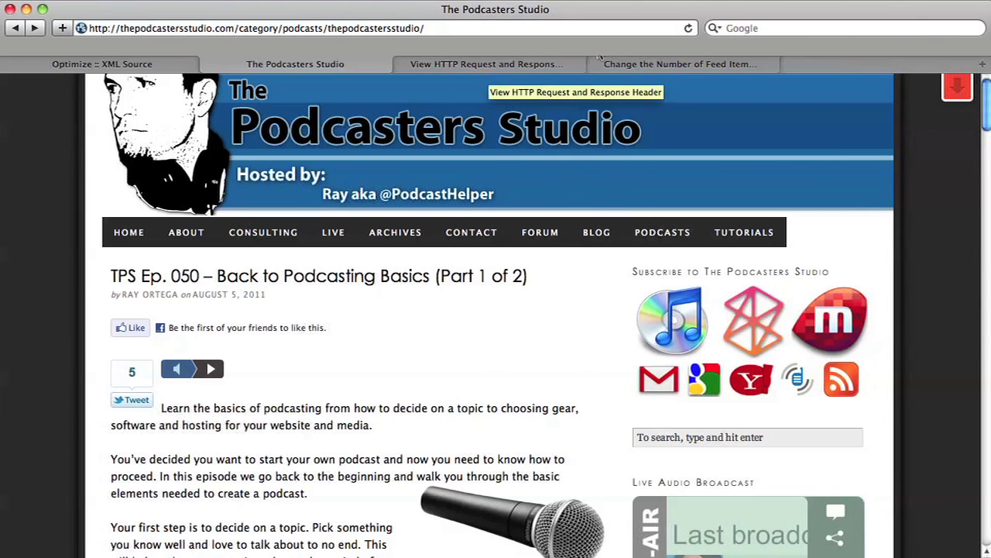
Append 'feed' to the category URL to load the site's original podcast feed
left_click(462, 28)
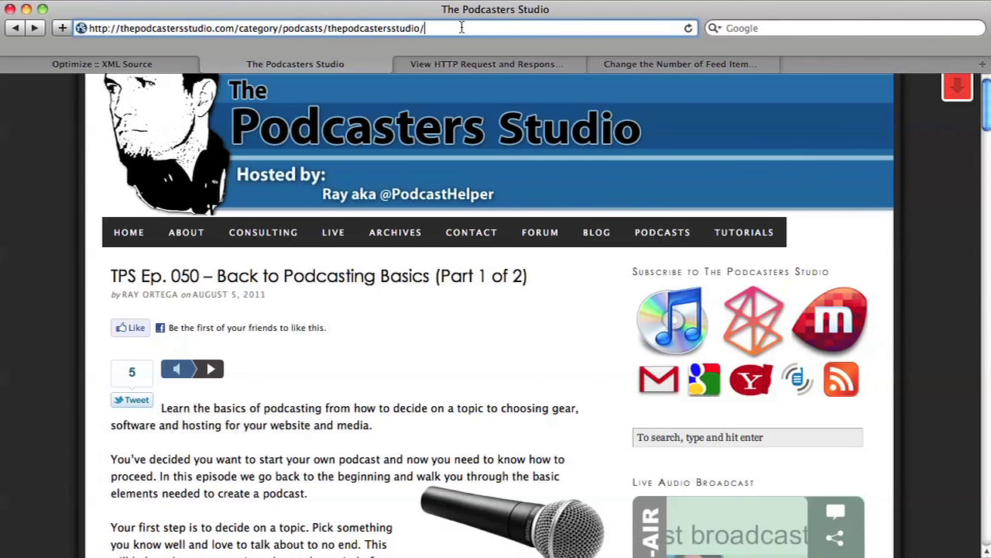
type("fedd")
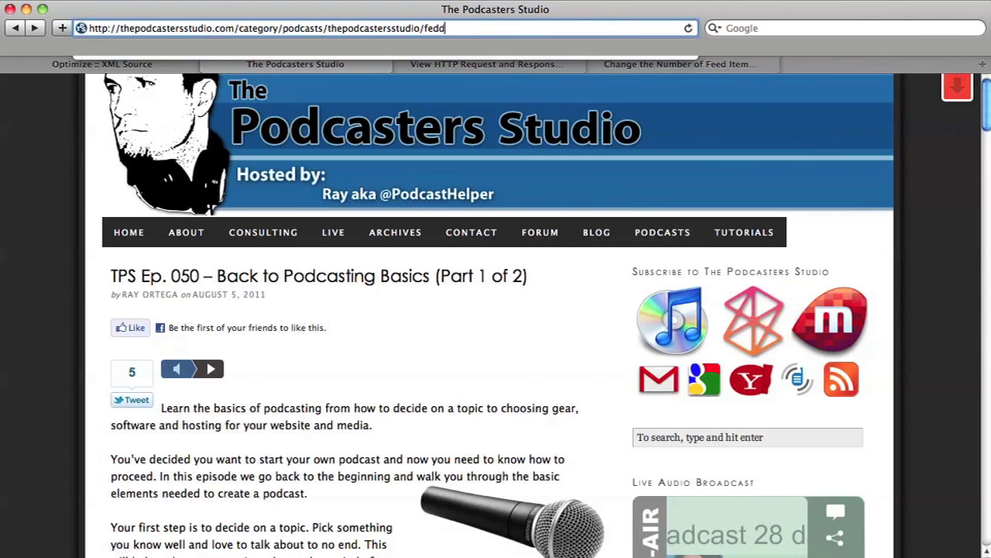
key("BackSpace")
key("BackSpace")
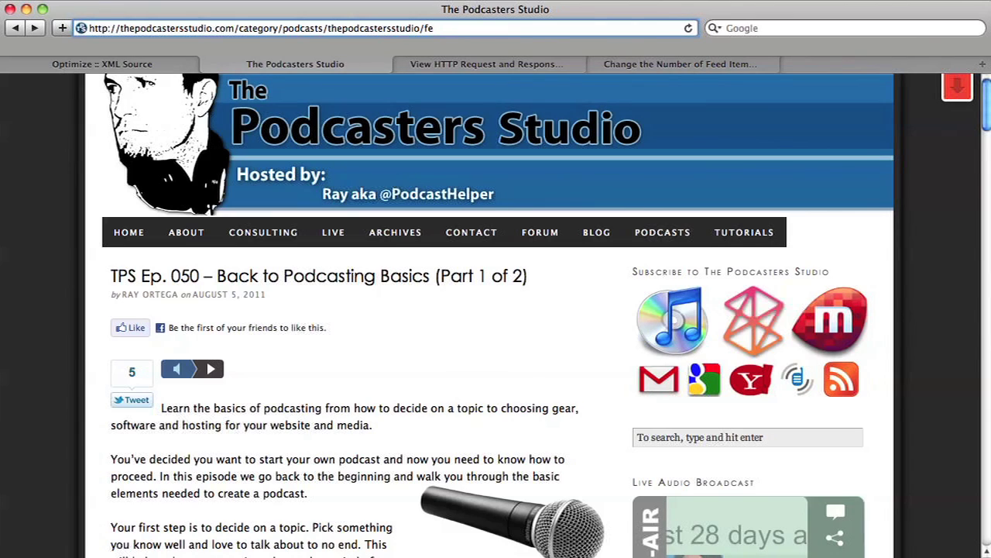
type("ed")
key("Return")
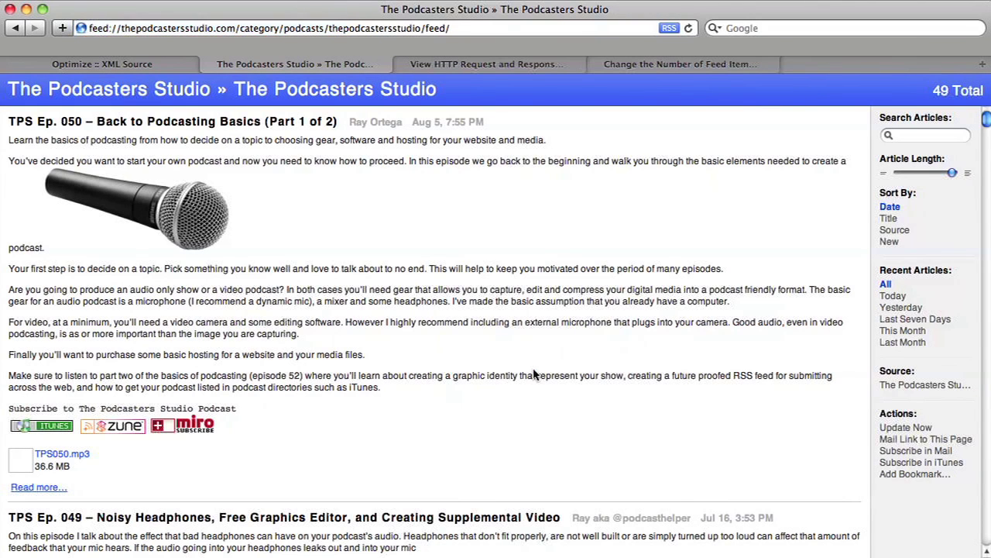
Look over the 49-article feed, select its address, and bring up the Web-Sniffer page
scroll(534, 376, "down", 10)
scroll(534, 376, "down", 15)
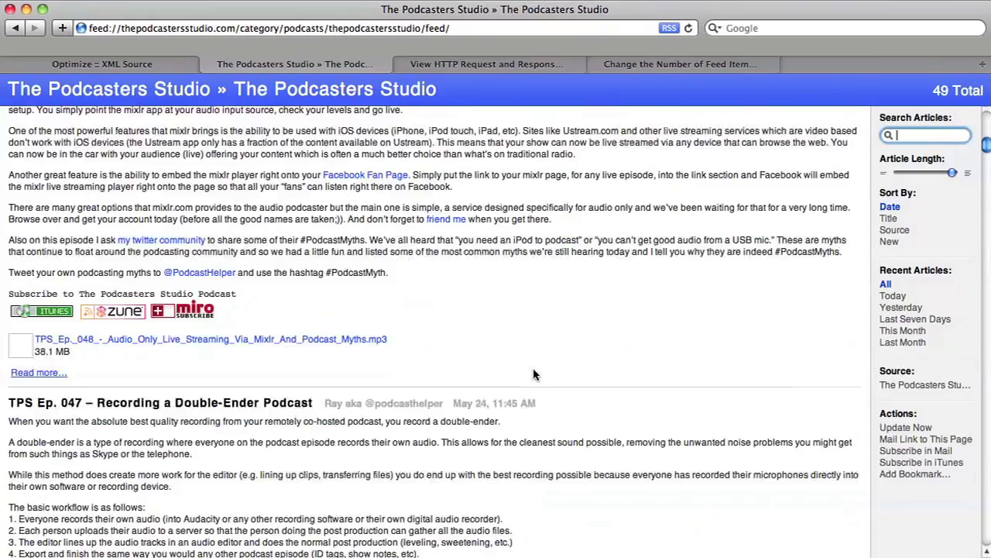
scroll(548, 378, "down", 20)
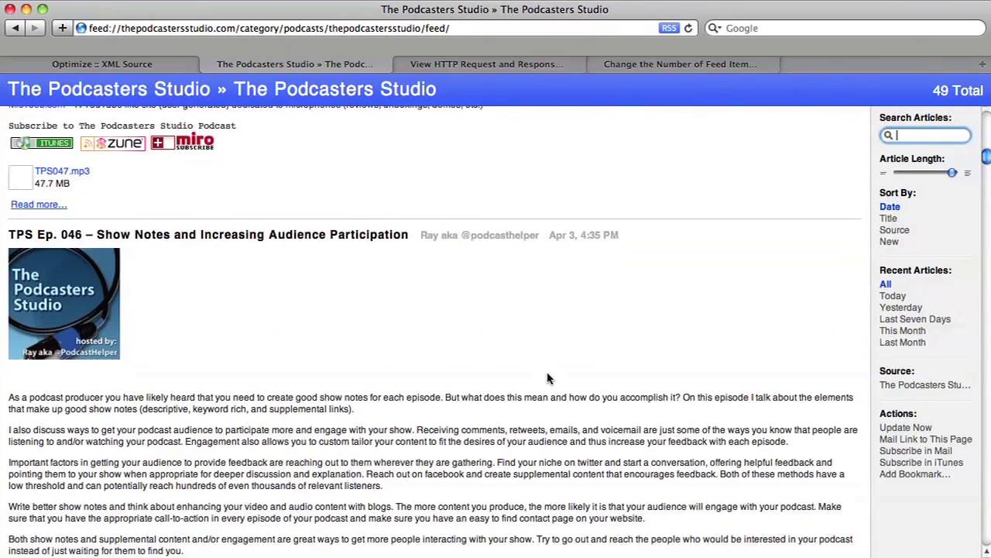
scroll(548, 378, "down", 5)
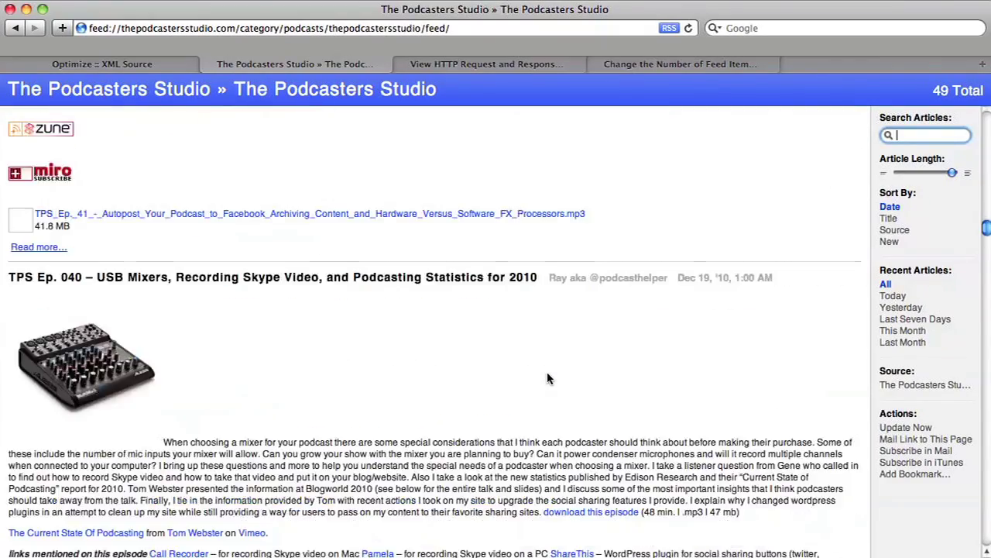
scroll(547, 378, "up", 20)
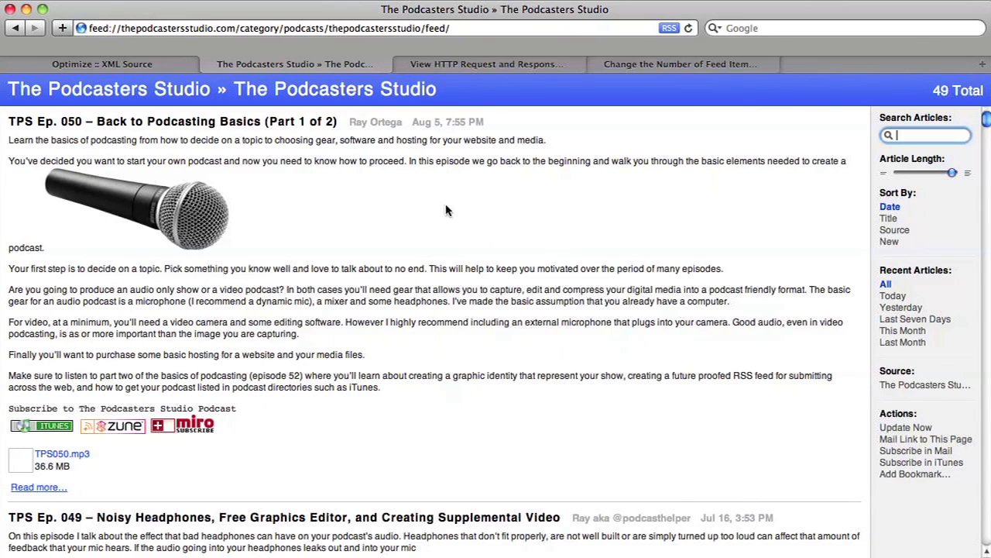
left_click(341, 28)
key("super+c")
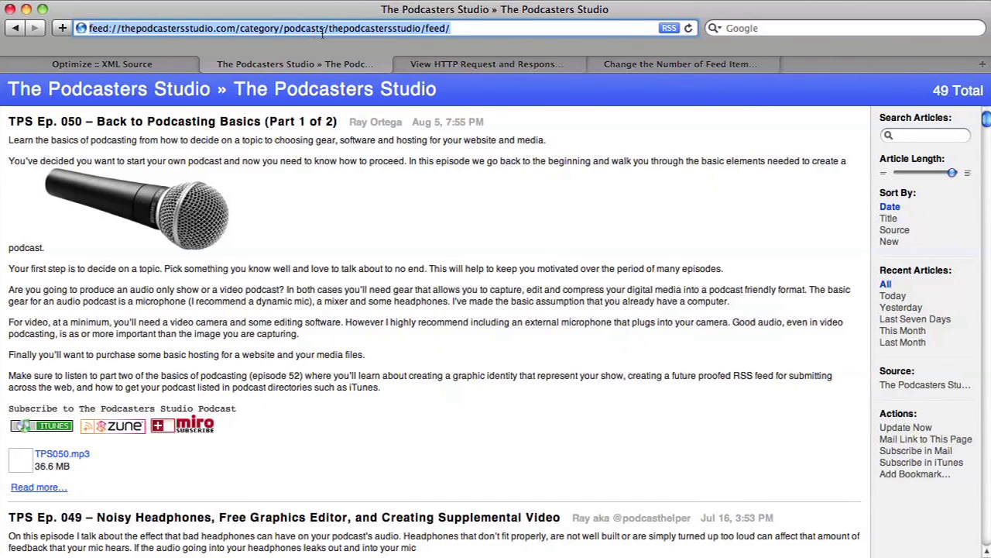
left_click(485, 66)
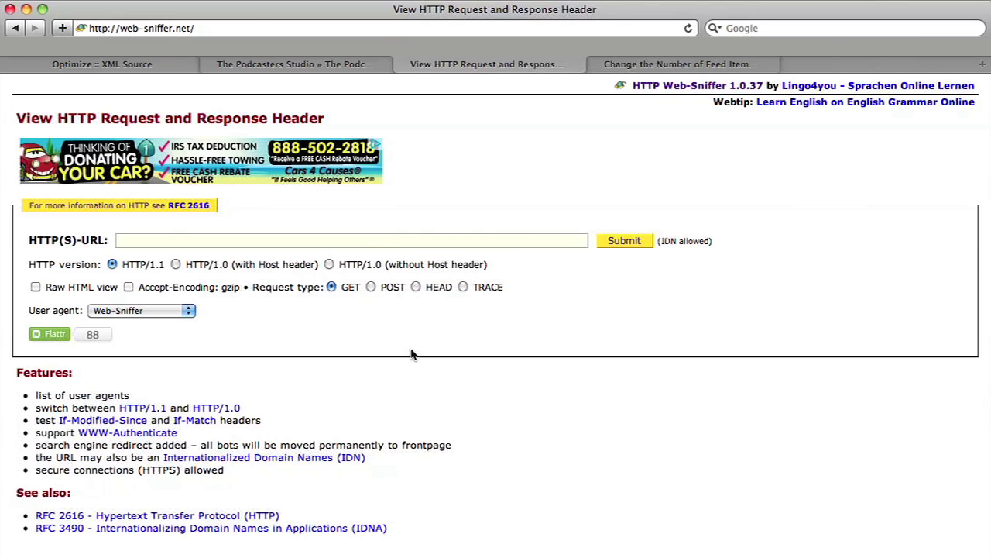
Paste the feed URL into Web-Sniffer, replace its 'feed' prefix with 'http', and submit it
left_click(247, 240)
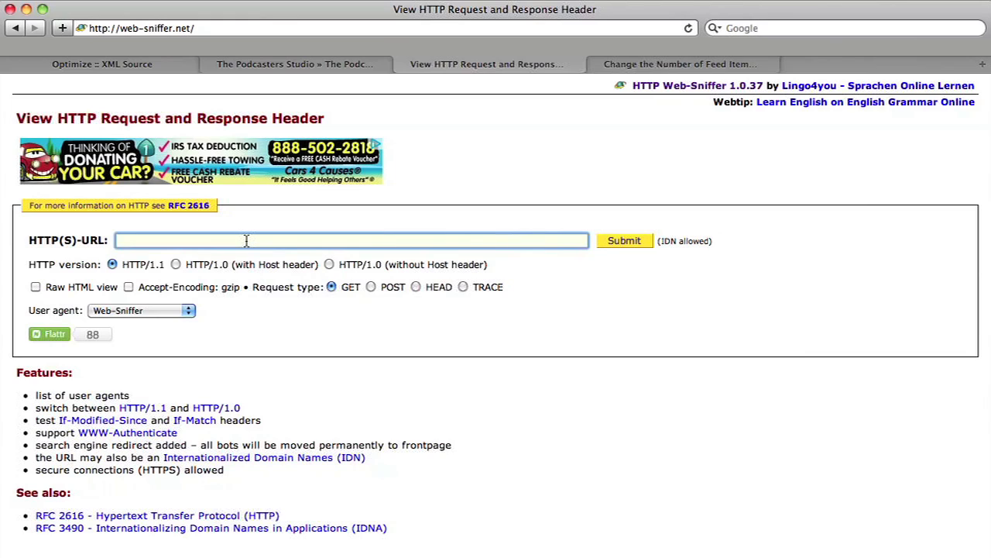
key("super+v")
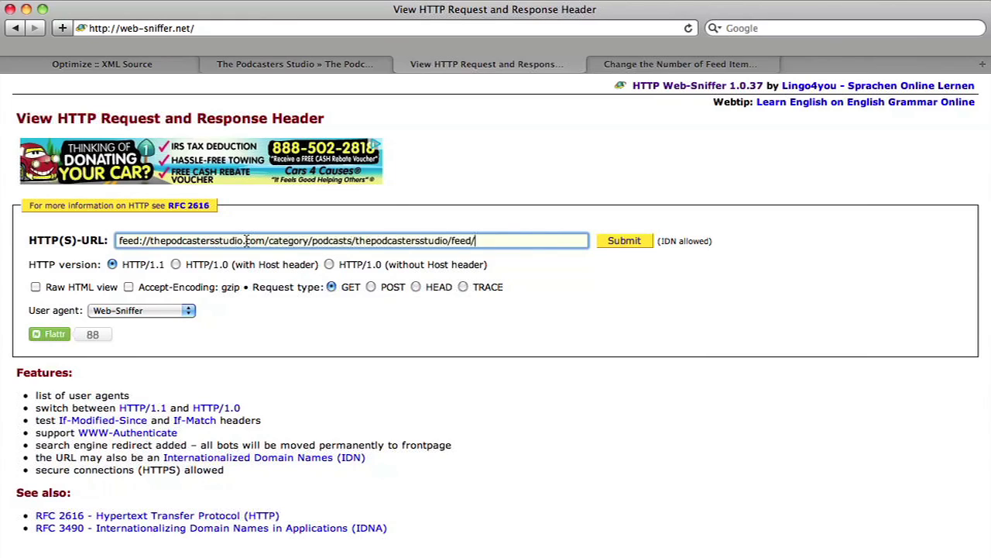
left_click(139, 240)
key("BackSpace")
key("BackSpace")
key("BackSpace")
key("BackSpace")
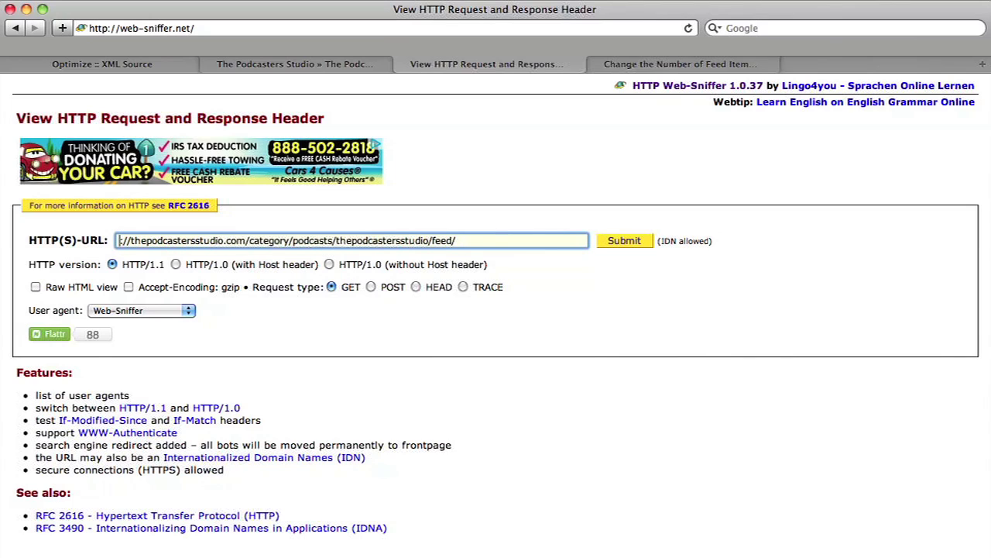
type("htt")
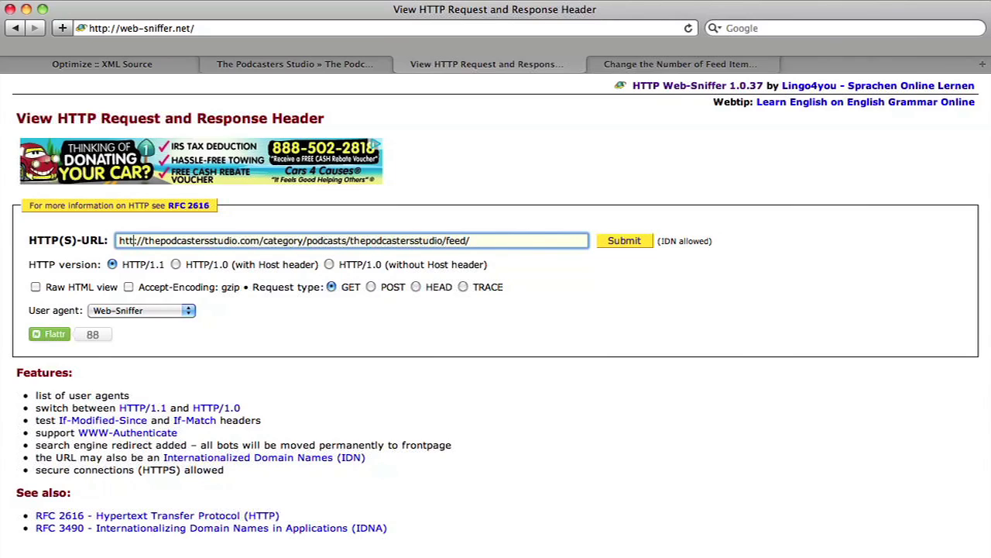
type("p")
type("p")
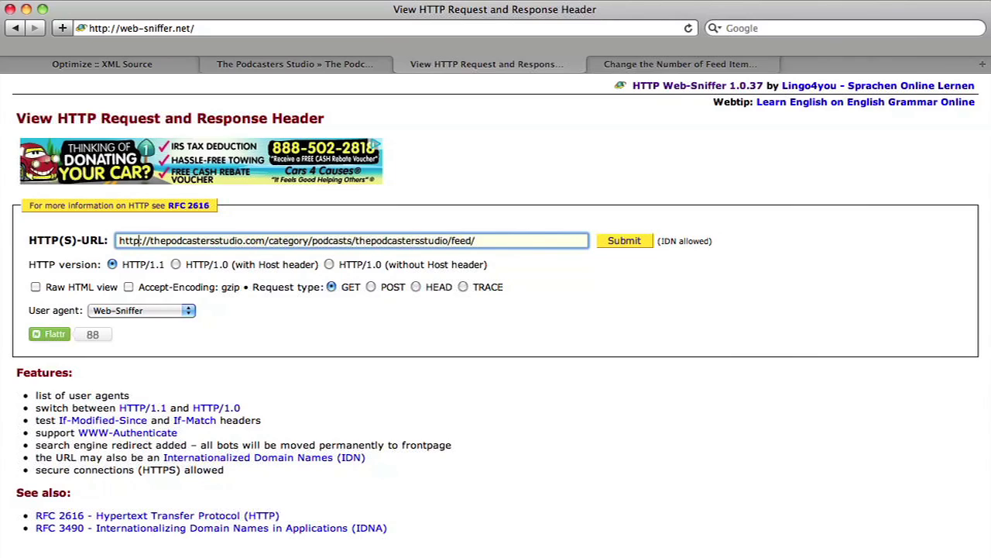
left_click(490, 241)
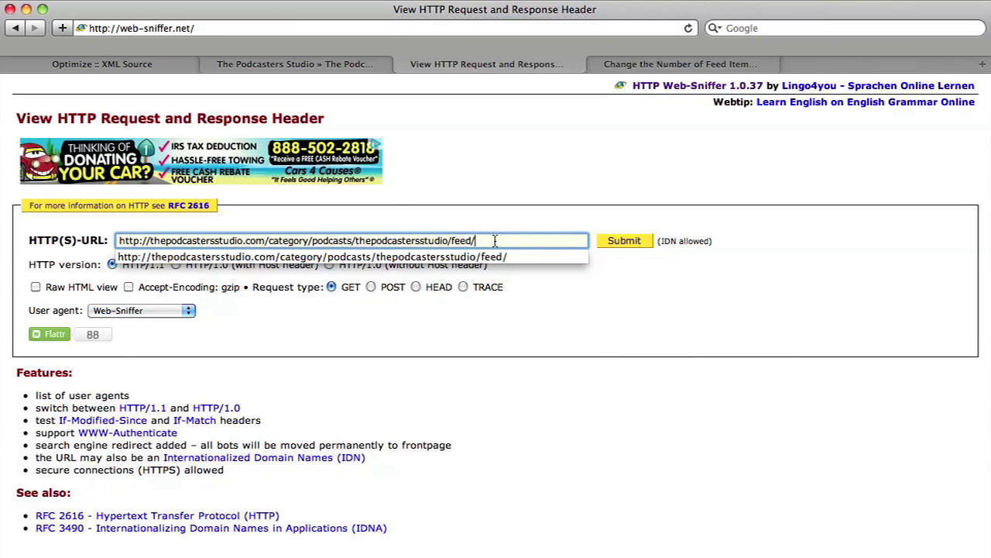
left_click(565, 321)
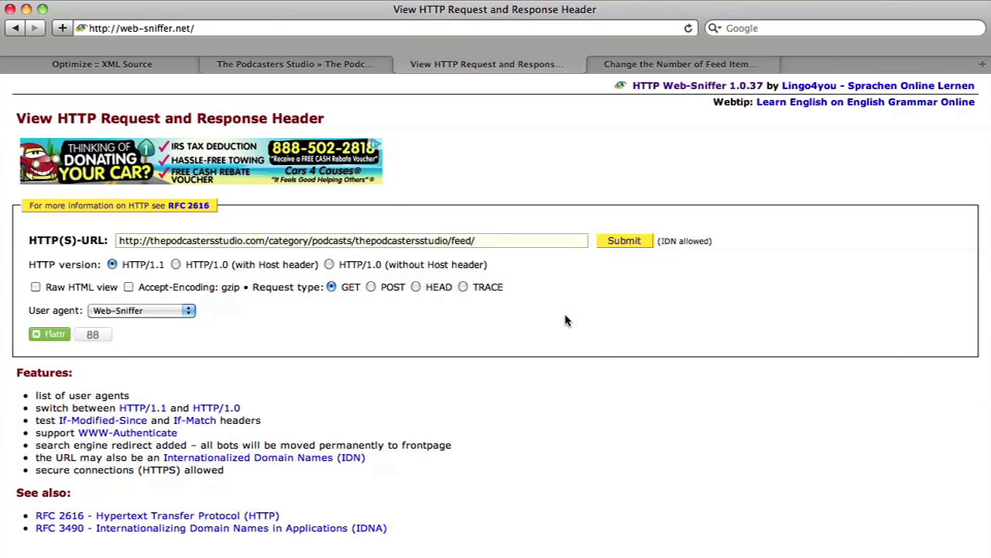
left_click(624, 243)
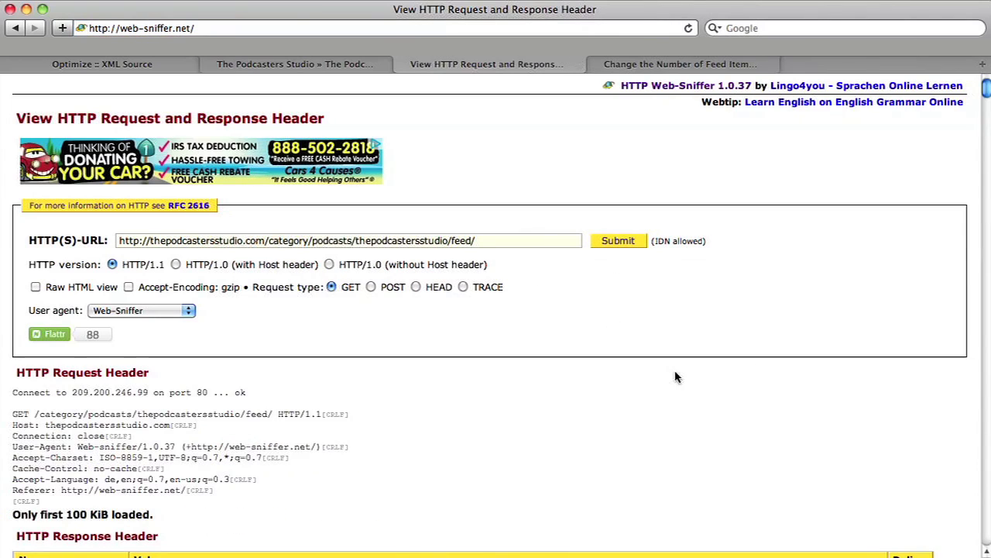
Find and highlight 'Content (102.39 KiB)' below the response headers, then clear the highlight
scroll(676, 377, "down", 3)
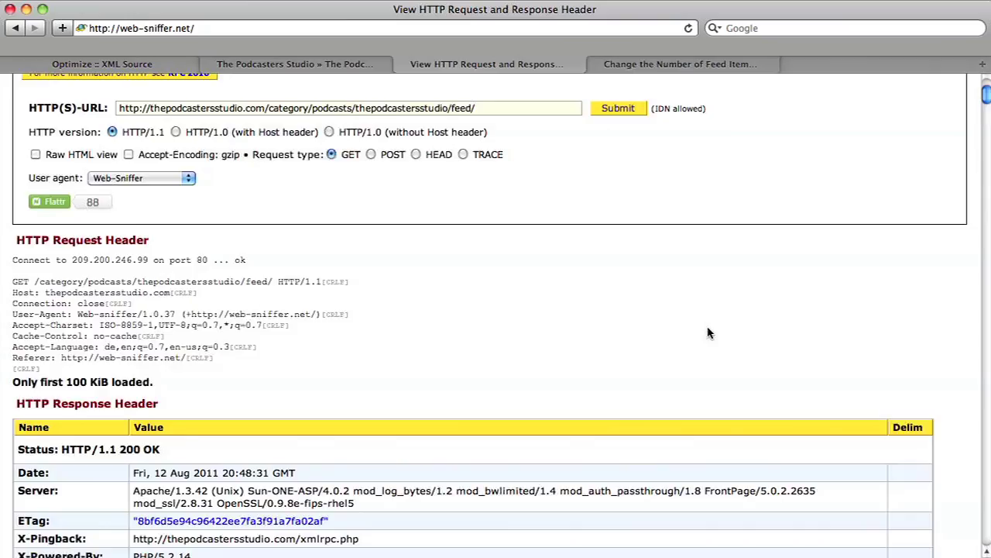
scroll(707, 332, "down", 15)
scroll(707, 331, "down", 15)
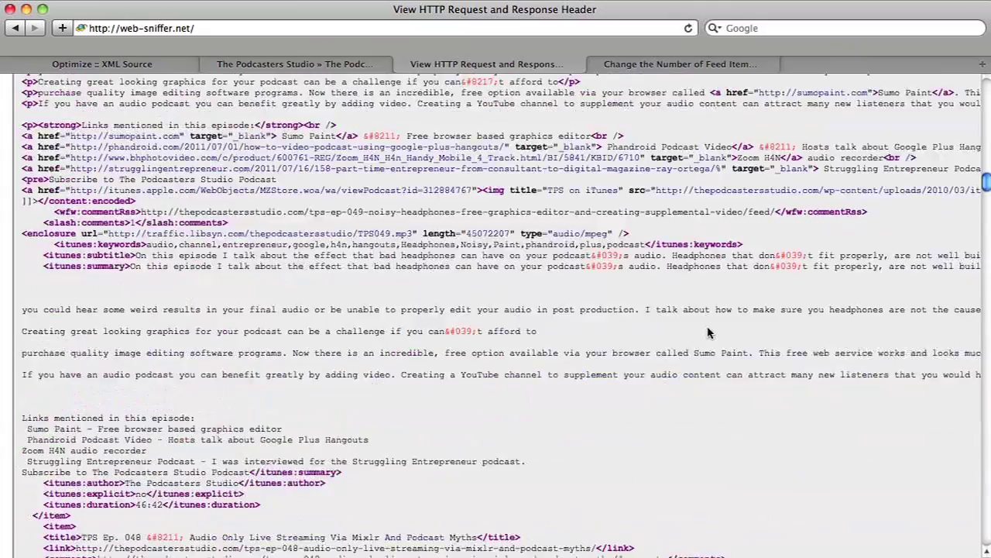
scroll(707, 331, "up", 8)
scroll(708, 331, "up", 20)
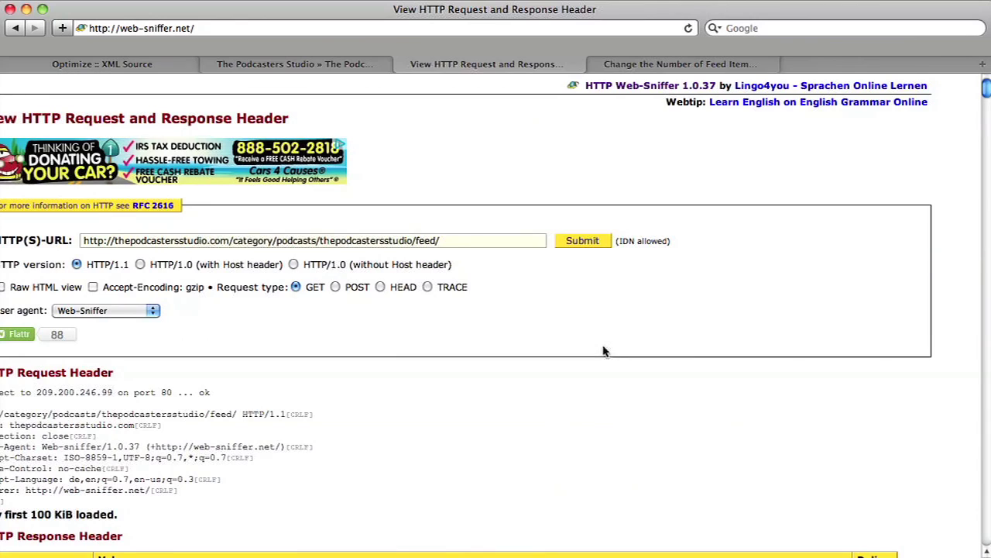
scroll(601, 348, "left", 2)
scroll(602, 348, "down", 5)
scroll(603, 351, "down", 2)
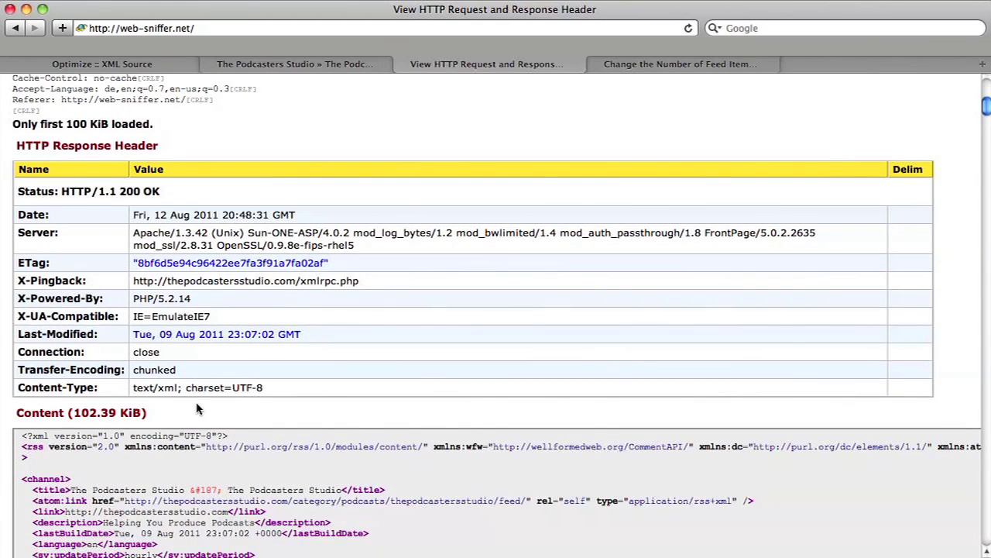
left_click_drag(151, 416, 16, 414)
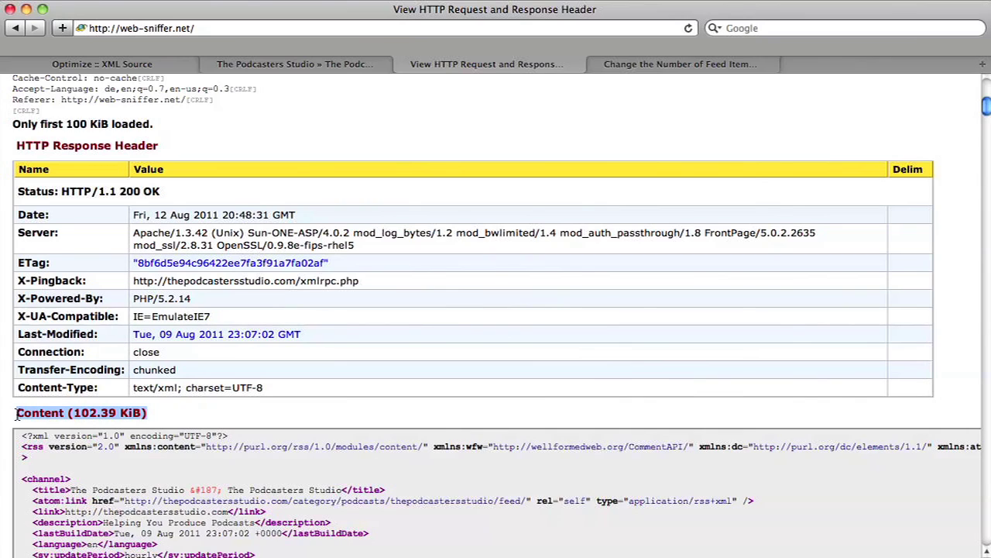
left_click(179, 415)
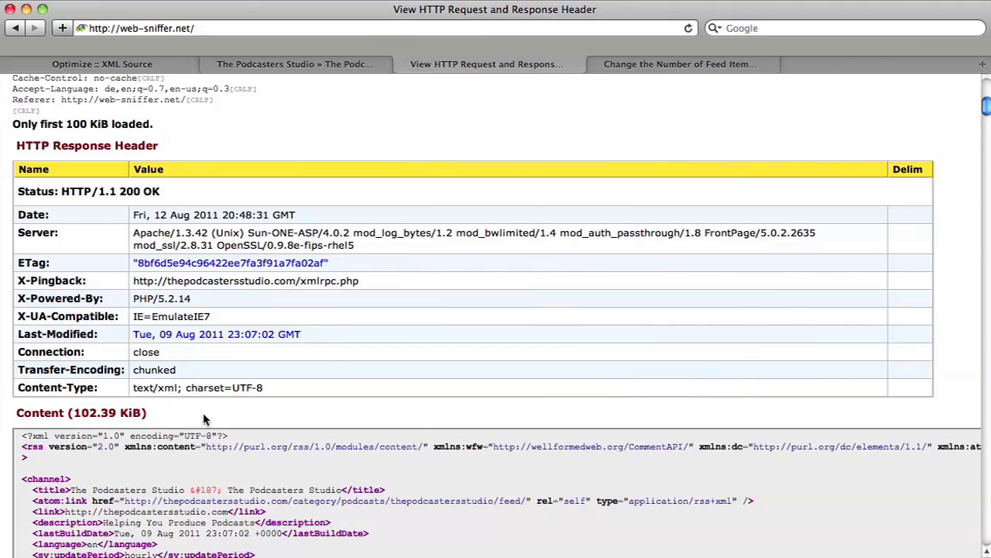
scroll(411, 493, "down", 1)
scroll(412, 493, "down", 20)
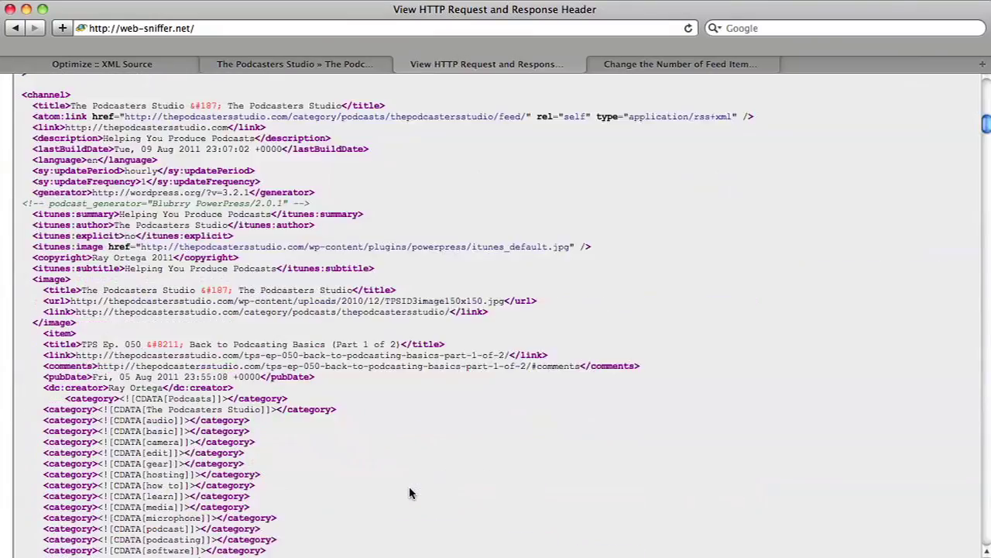
scroll(412, 493, "down", 20)
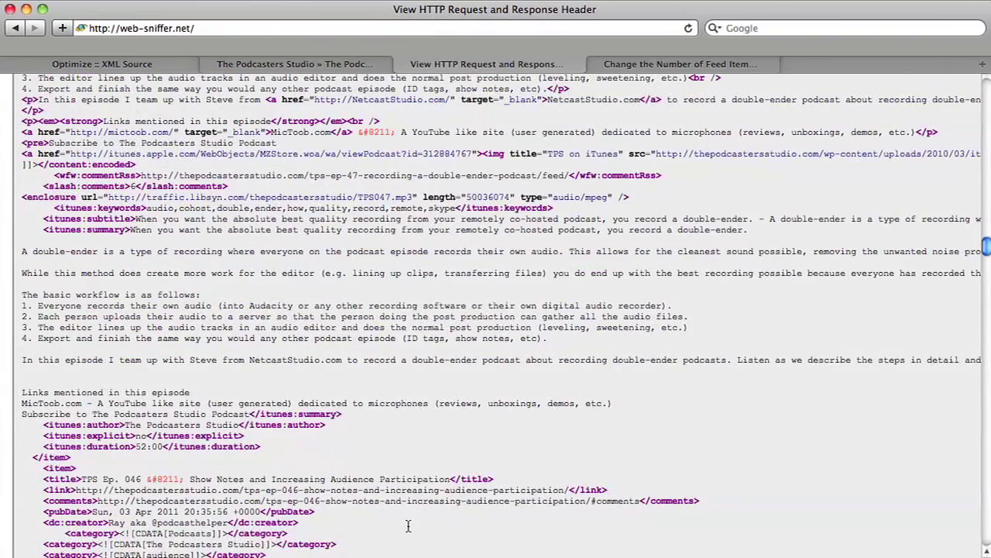
scroll(409, 526, "up", 20)
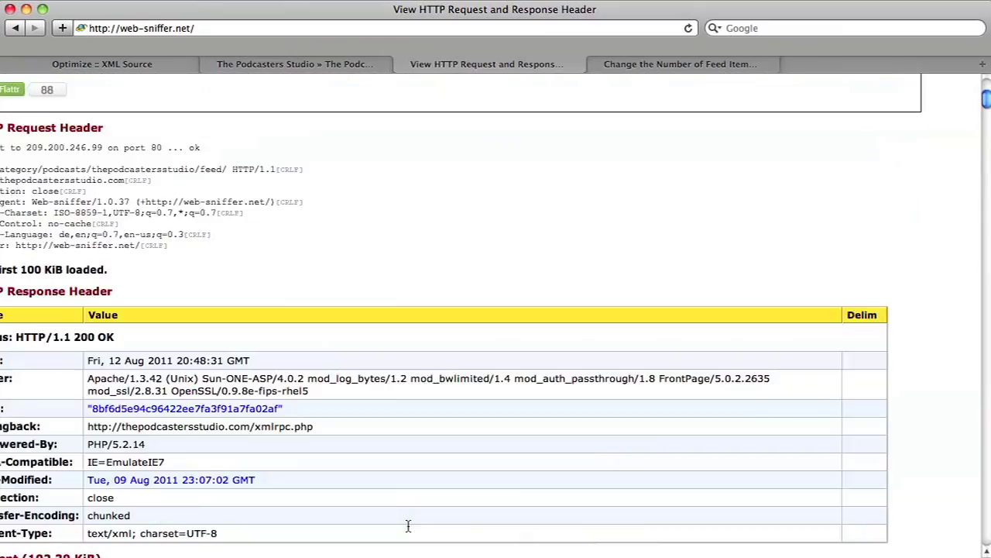
scroll(409, 526, "down", 3)
scroll(408, 526, "left", 1)
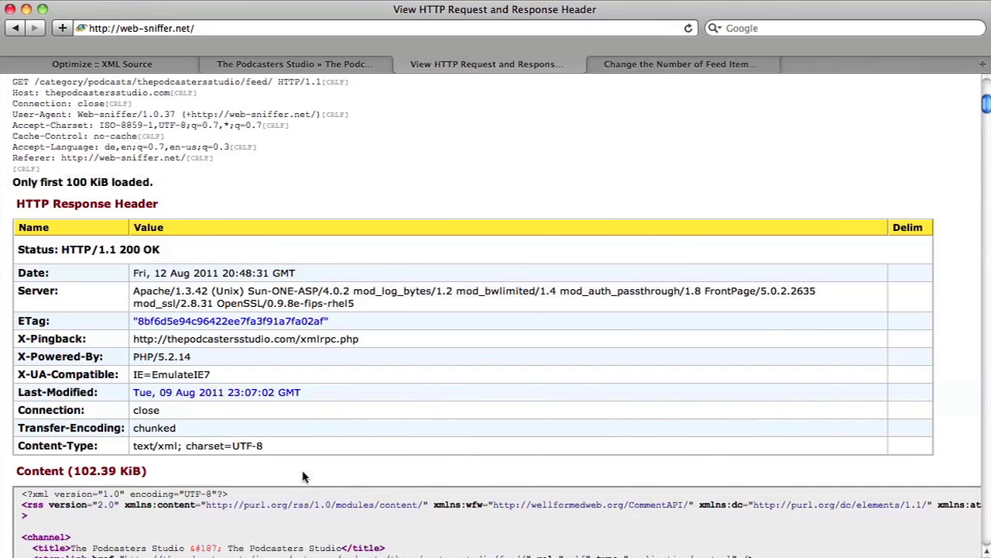
scroll(412, 191, "up", 3)
scroll(412, 191, "up", 2)
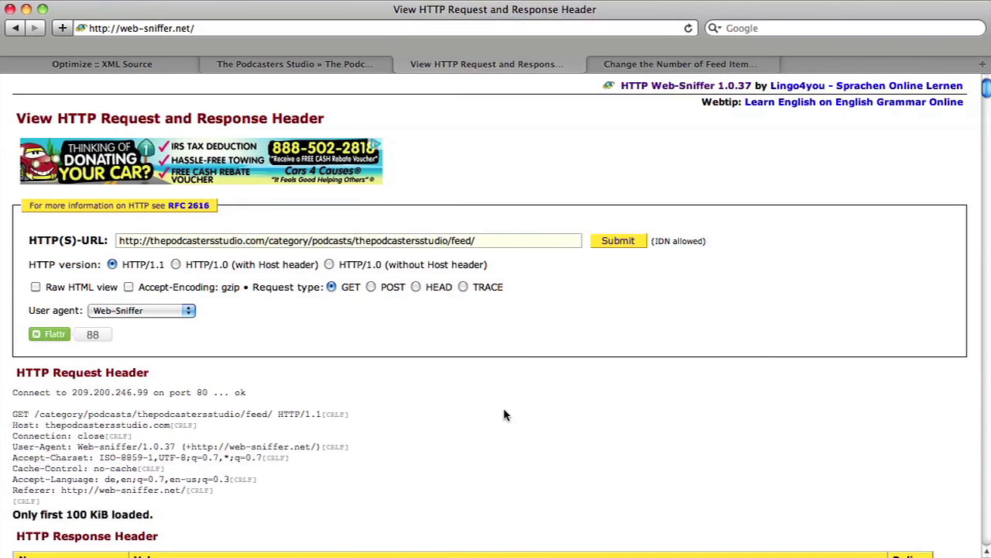
scroll(580, 417, "down", 2)
scroll(579, 419, "down", 3)
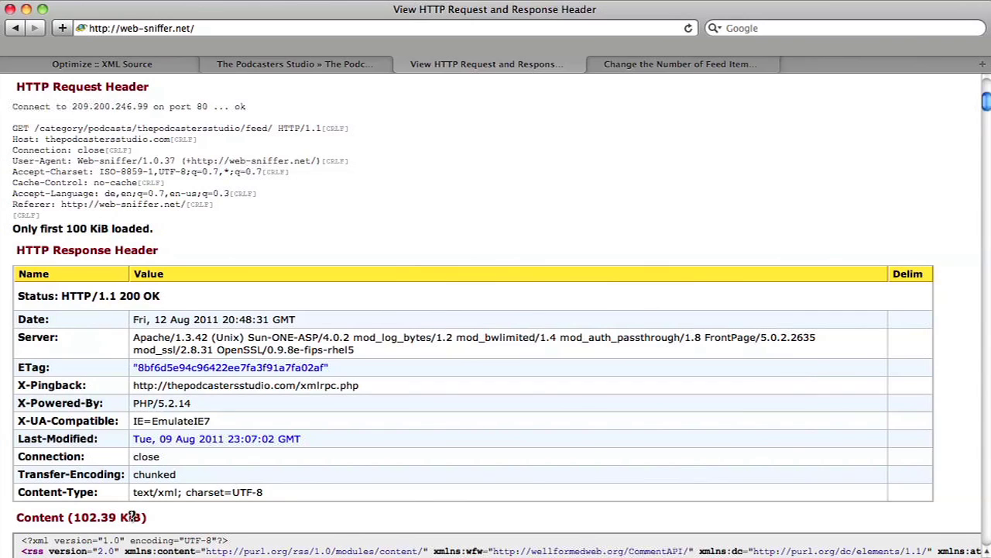
mouse_move(133, 516)
scroll(503, 203, "up", 5)
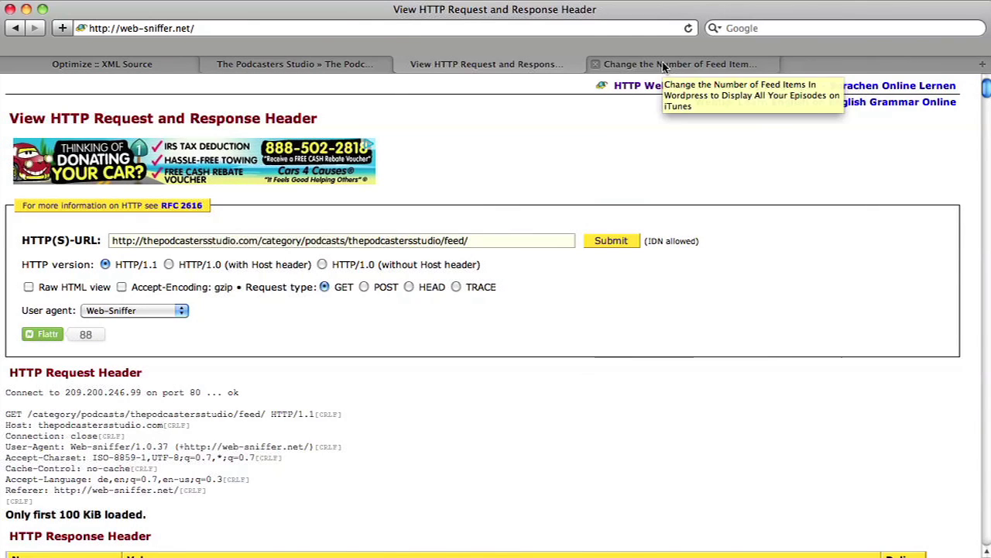
left_click(665, 66)
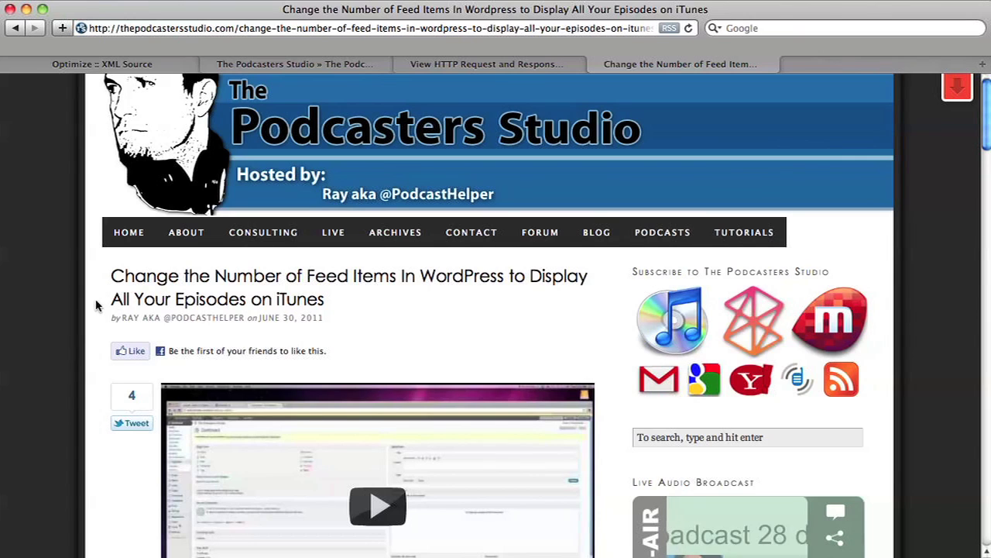
Scroll through the article on making iTunes show all WordPress feed episodes, not just ten
scroll(62, 339, "down", 3)
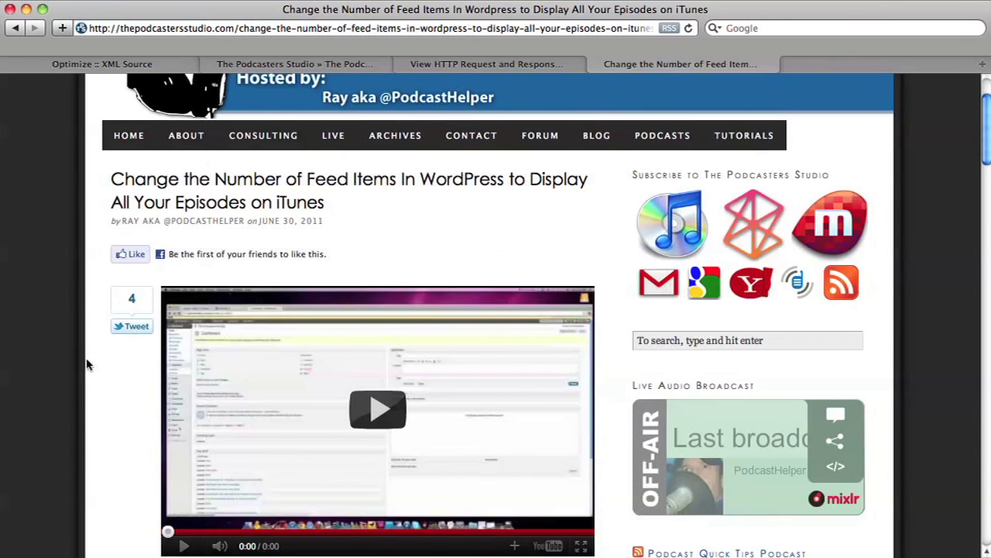
scroll(87, 362, "down", 2)
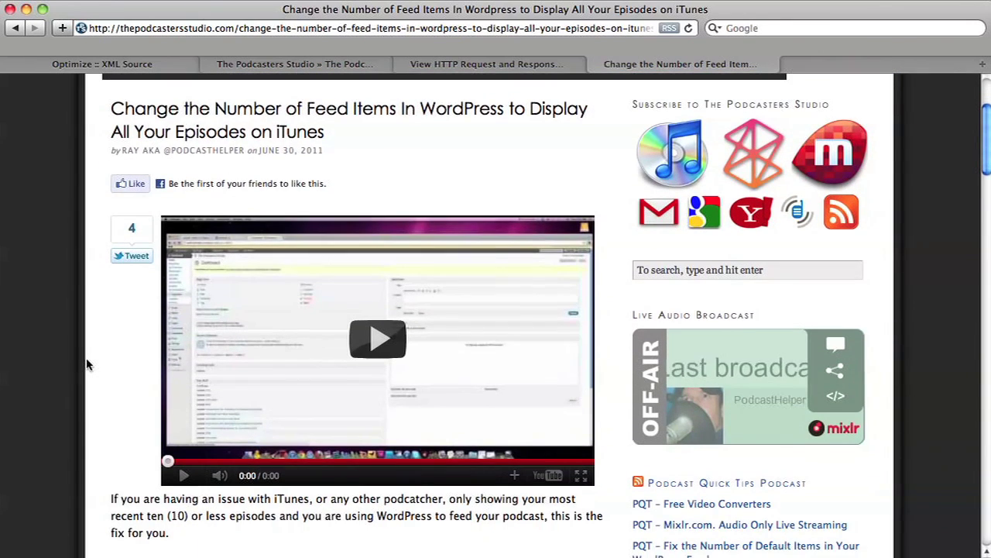
scroll(86, 364, "up", 1)
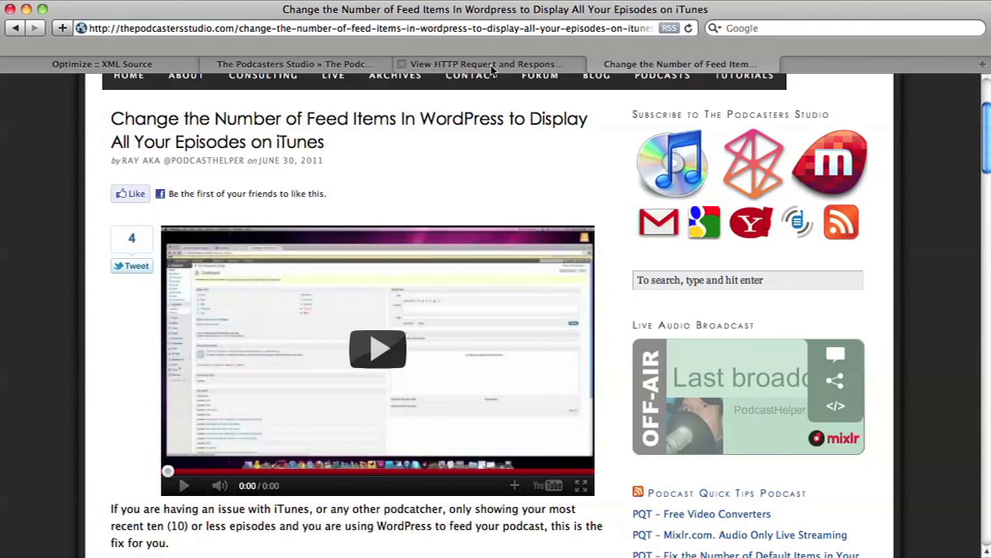
left_click(440, 65)
left_click(356, 65)
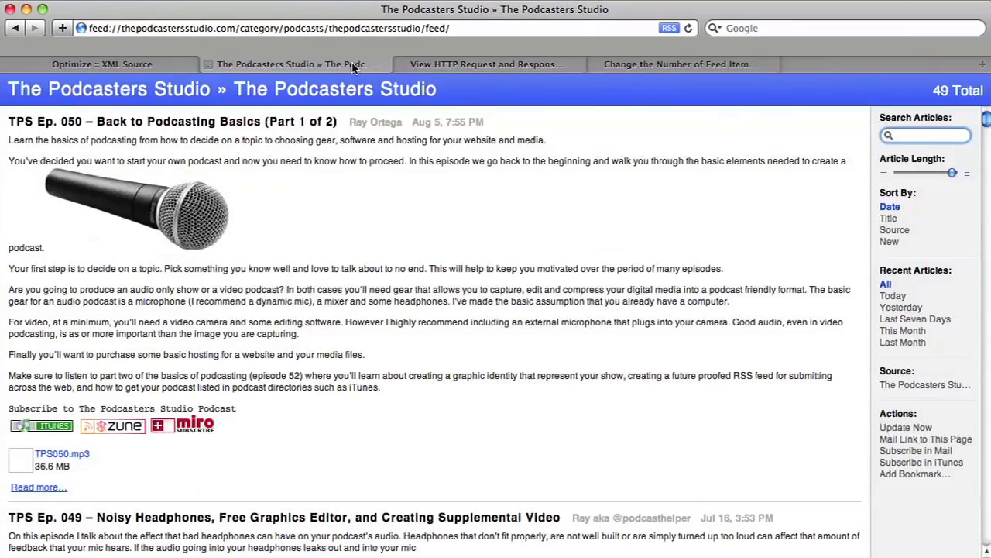
scroll(380, 253, "down", 20)
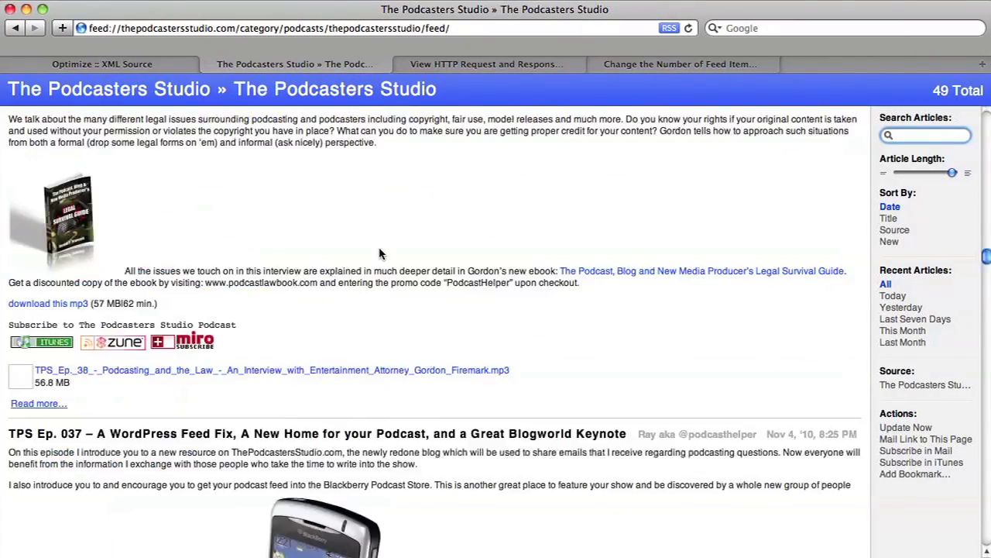
scroll(379, 253, "down", 20)
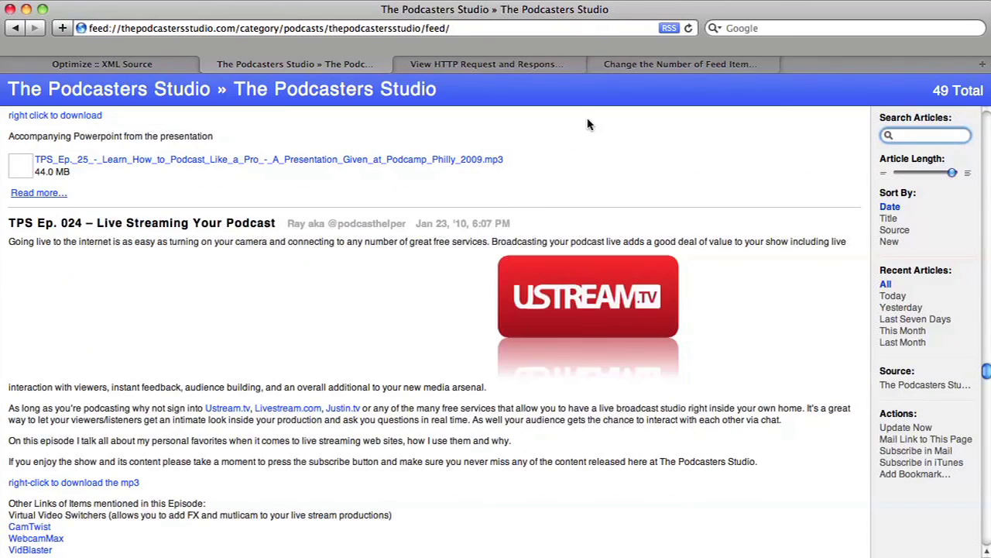
left_click(672, 65)
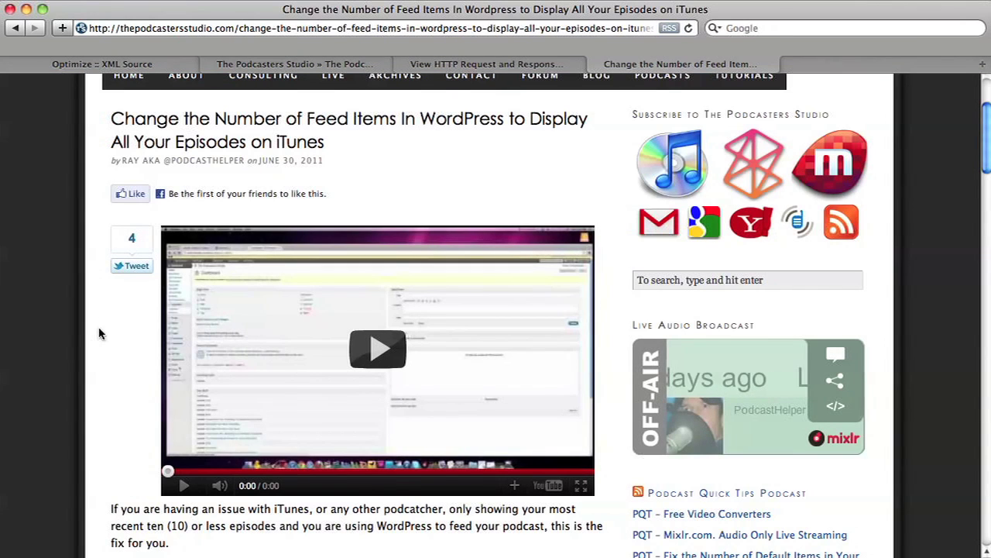
scroll(99, 333, "down", 1)
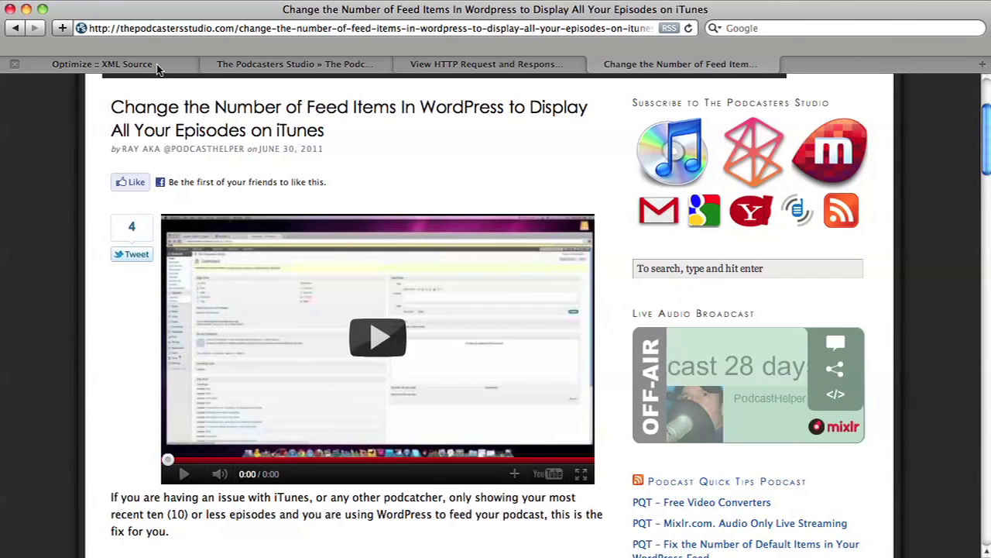
left_click(102, 65)
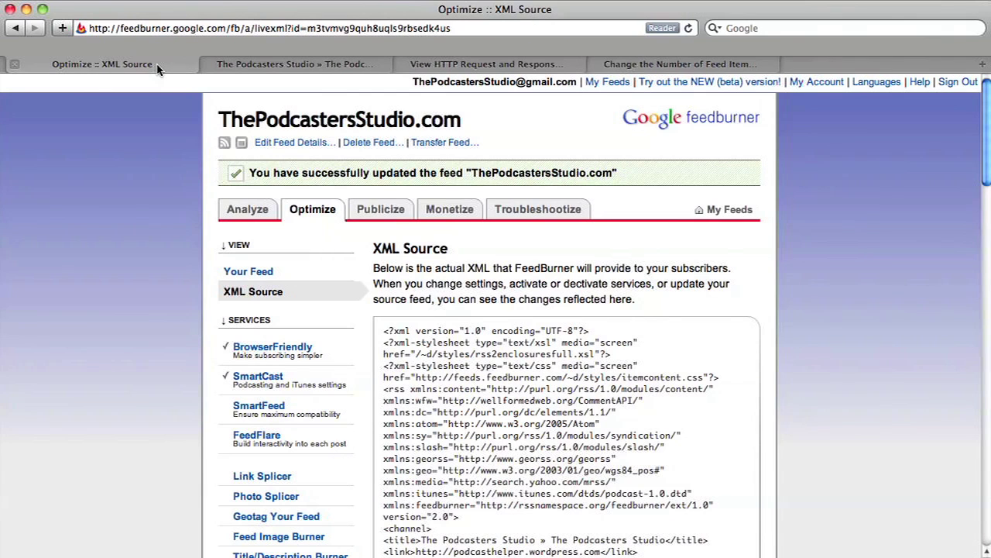